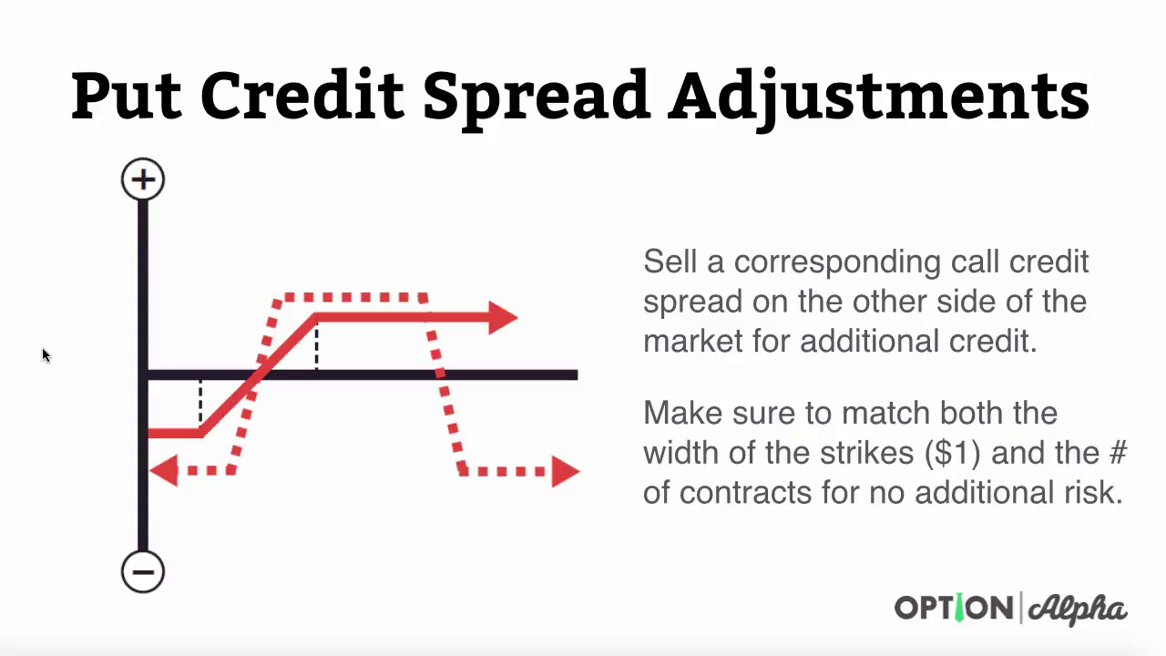
Advance the Keynote slide to the iron condor point, then bring up thinkorswim
key(Right)
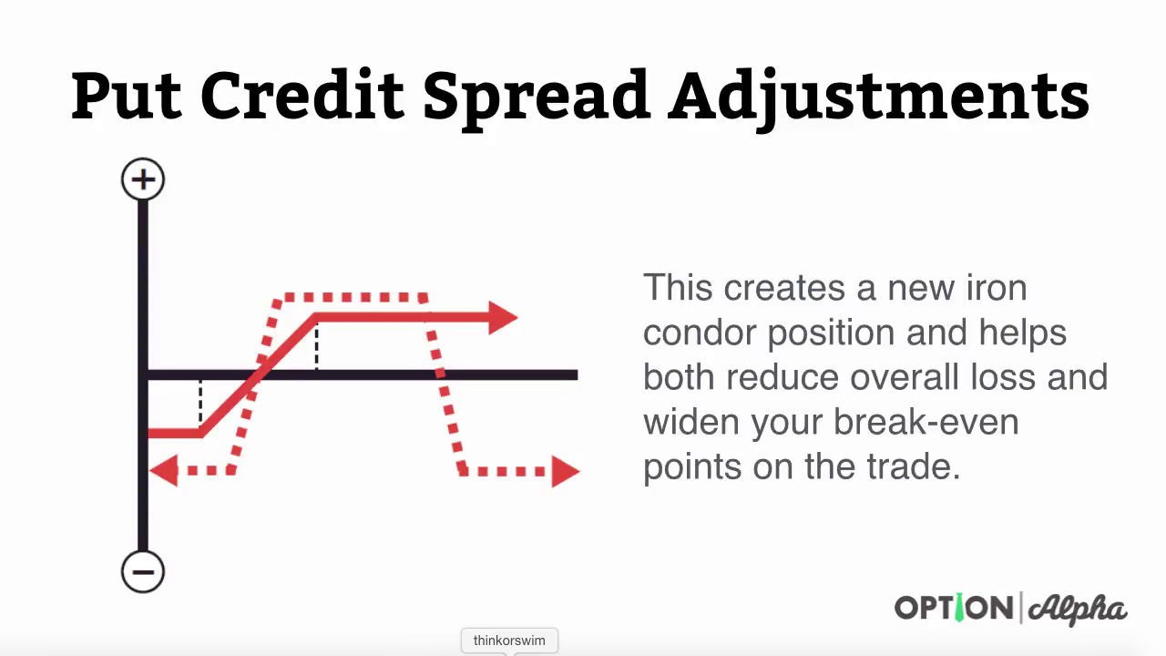
click(510, 651)
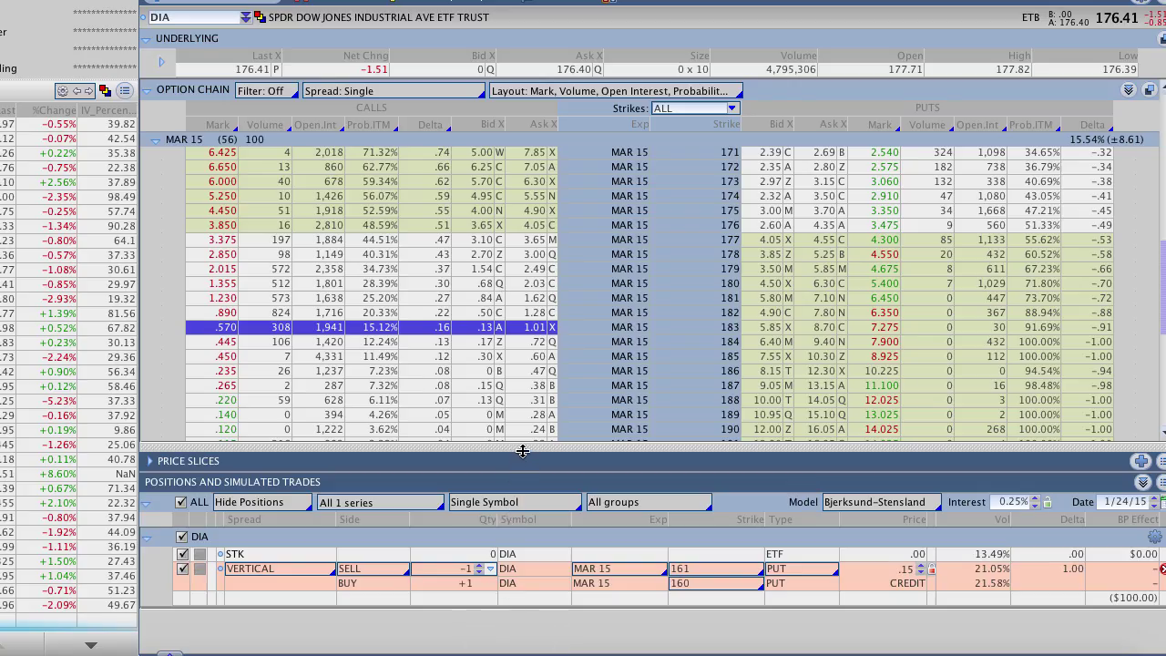
Scroll the DIA option chain up and circle DIA's current price of 176.41
drag(524, 447, 524, 445)
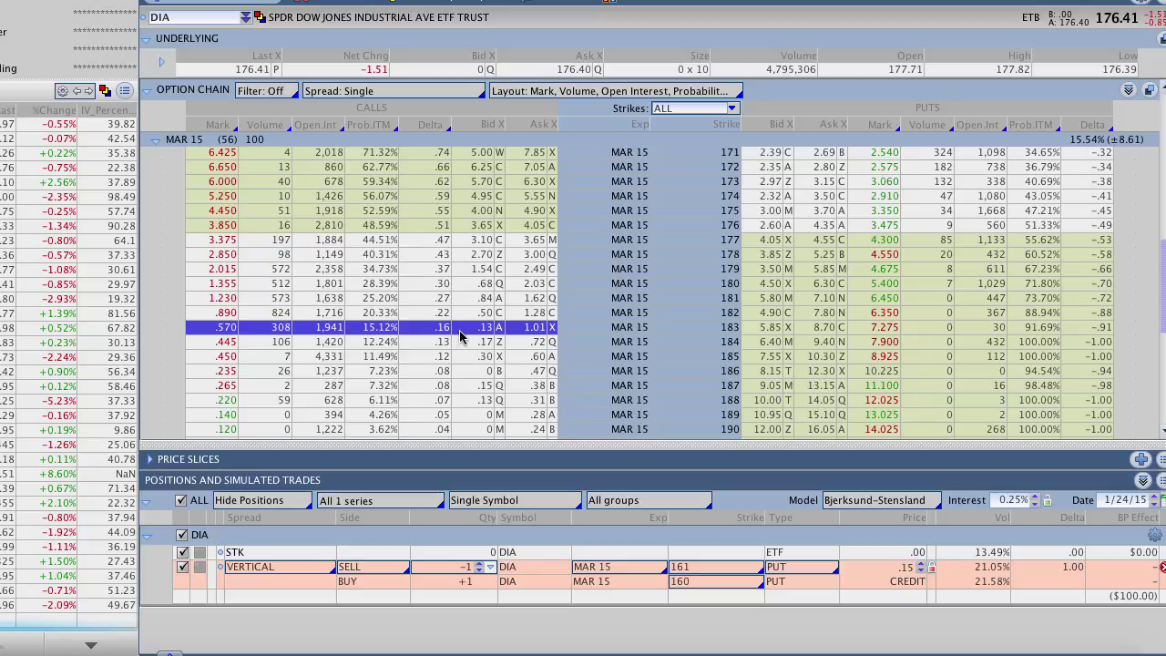
scroll(546, 338, up, 6)
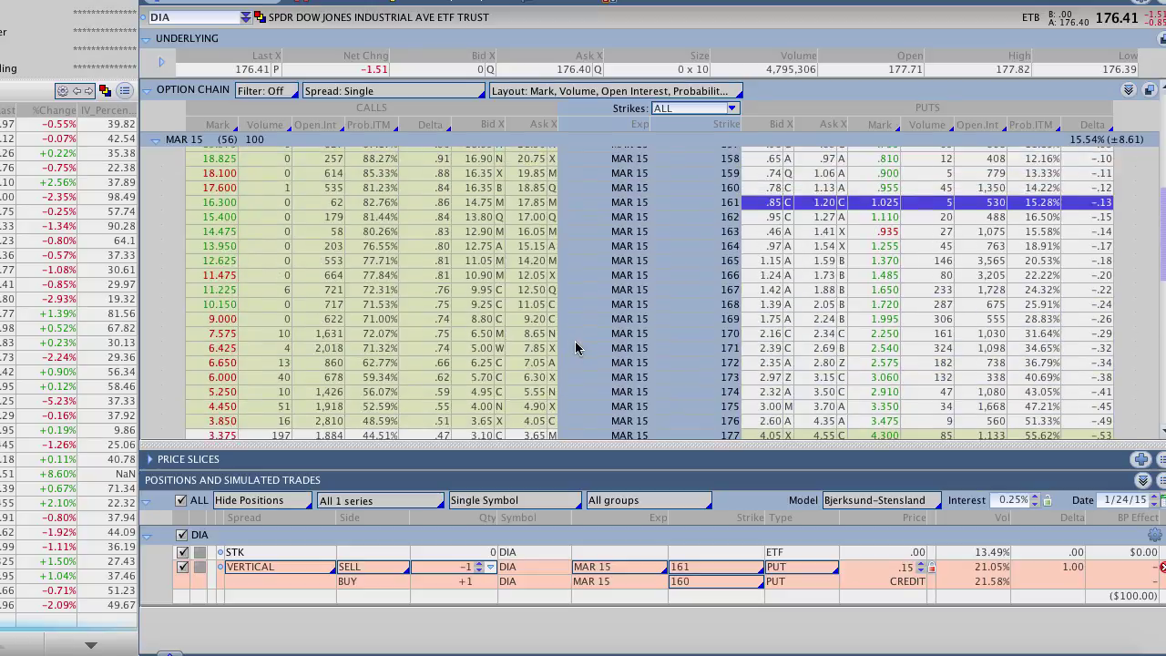
scroll(609, 352, up, 1)
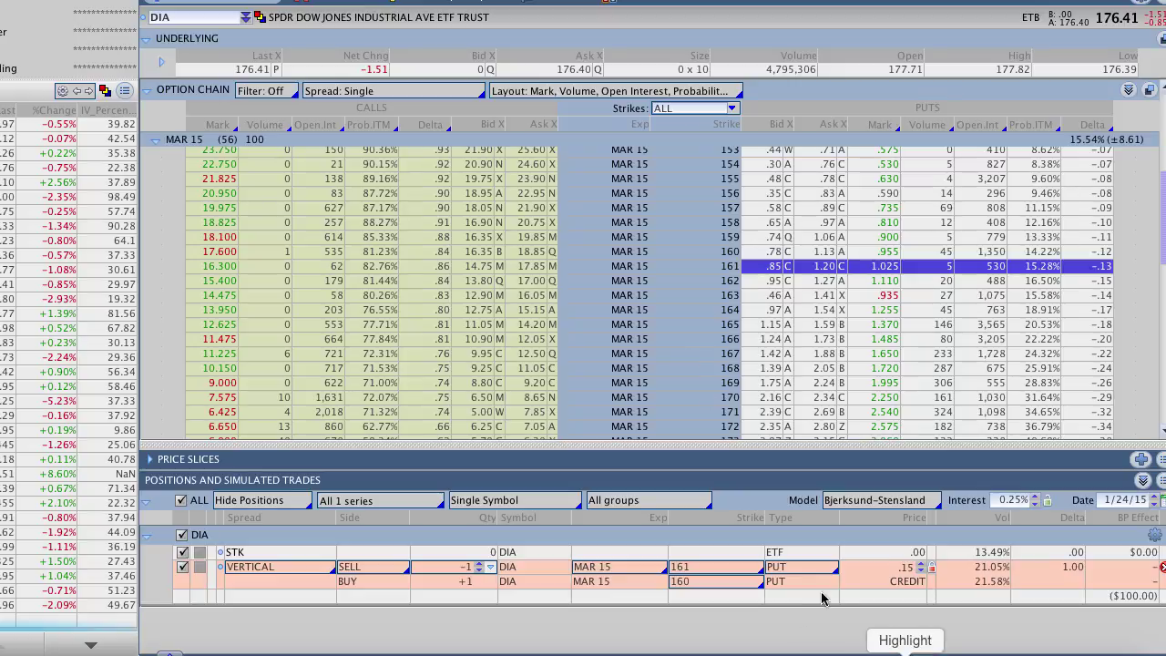
mouse_move(270, 71)
mouse_down()
mouse_move(278, 53)
mouse_move(233, 47)
mouse_move(221, 83)
mouse_move(271, 55)
mouse_up()
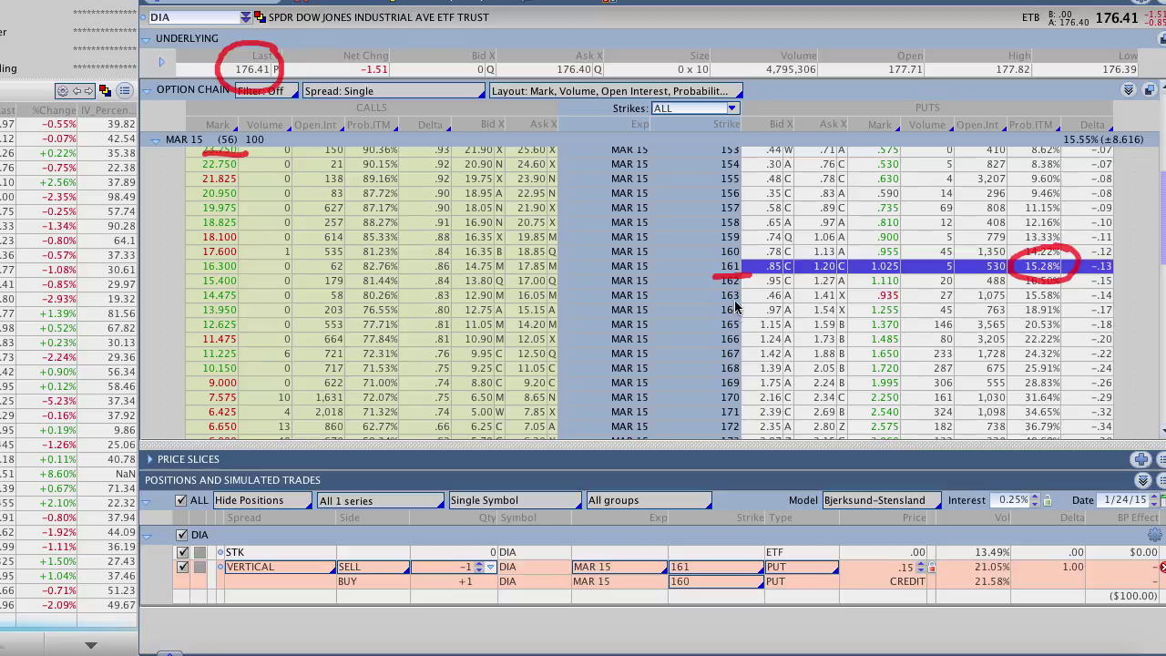
Link the 161 strike to the put spread, circle its 0.15 credit, and show the risk profile
mouse_move(735, 283)
mouse_down()
mouse_move(716, 547)
mouse_move(705, 536)
mouse_move(715, 558)
mouse_move(733, 535)
mouse_up()
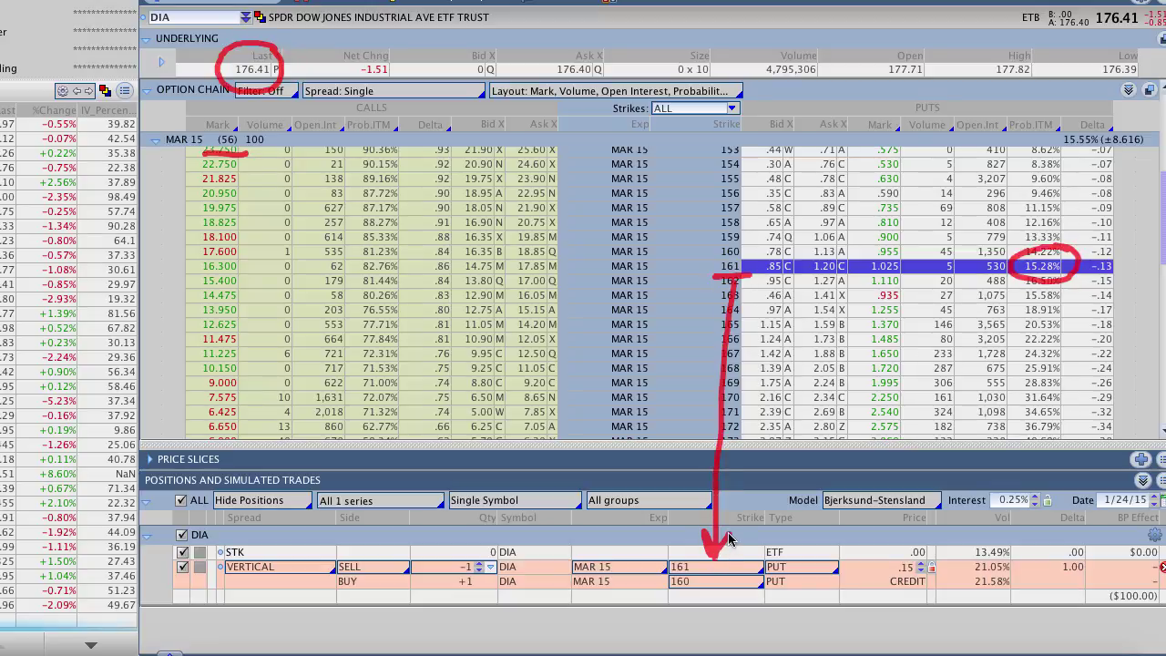
mouse_move(915, 547)
mouse_down()
mouse_move(888, 606)
mouse_move(917, 552)
mouse_up()
key(Escape)
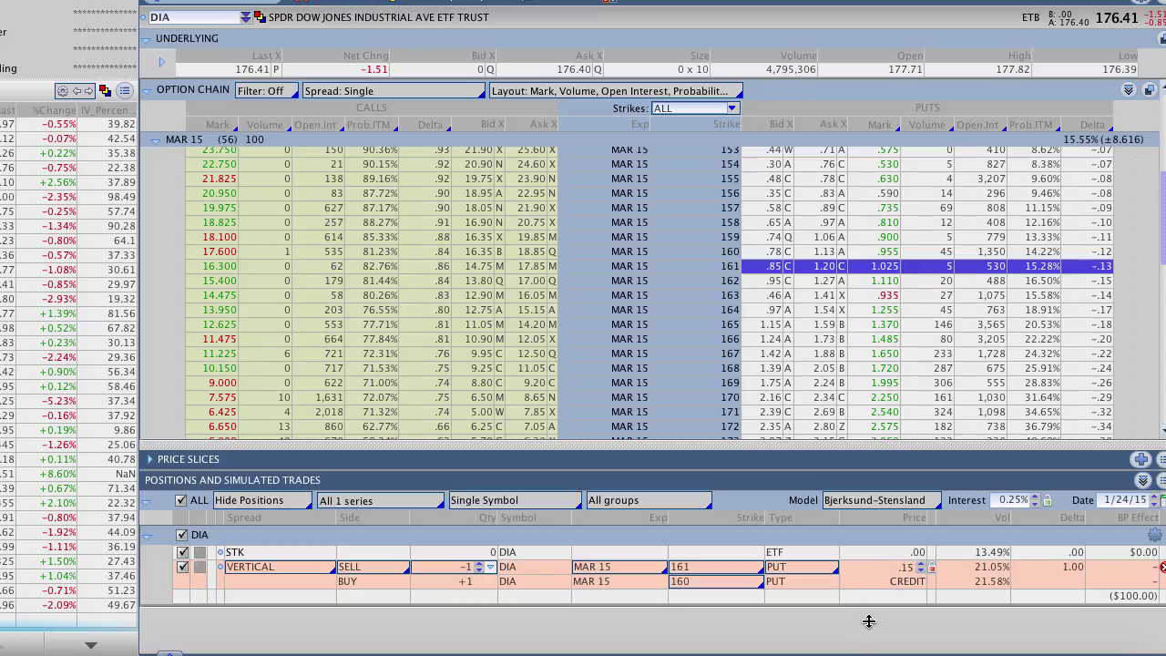
mouse_move(934, 547)
mouse_down()
mouse_move(875, 567)
mouse_move(943, 540)
mouse_up()
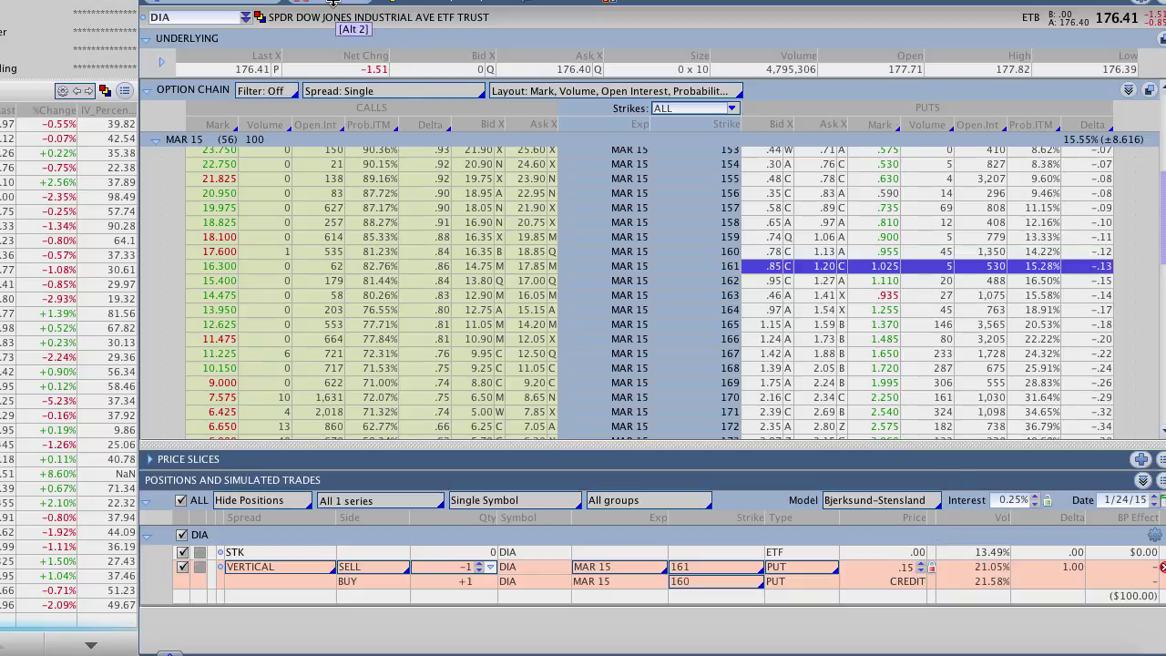
click(334, 4)
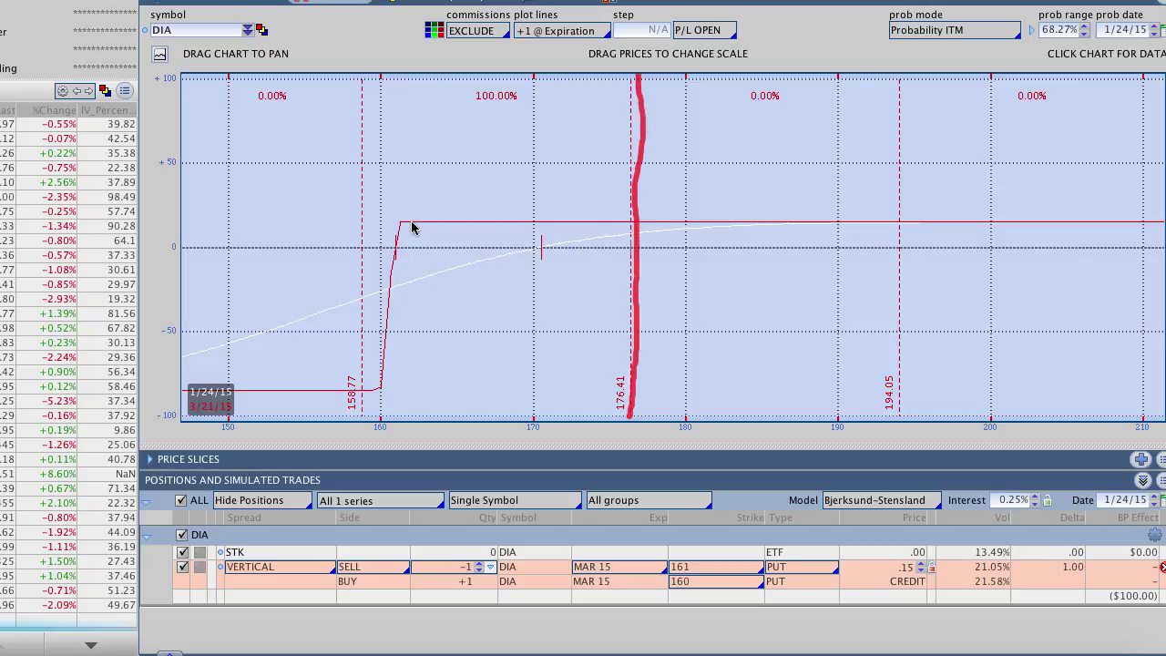
Mark the 161 short strike on the chart and read P/L across DIA prices, then return to the chain
drag(404, 223, 398, 258)
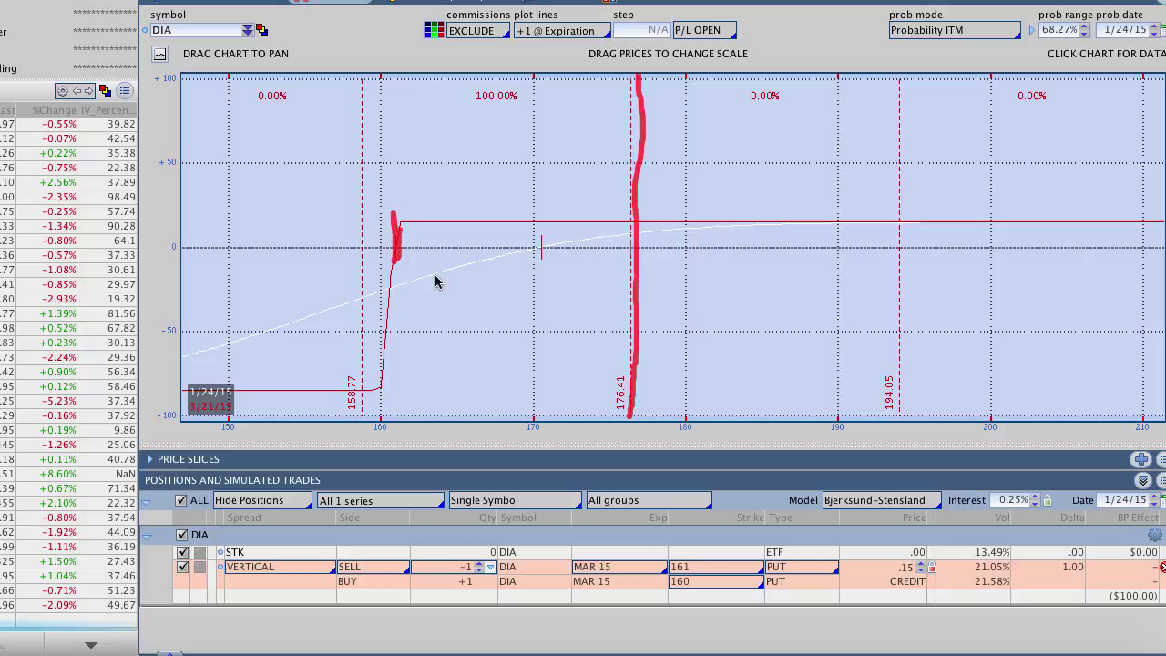
mouse_move(635, 246)
mouse_down()
mouse_move(365, 242)
mouse_move(371, 227)
mouse_move(383, 264)
mouse_up()
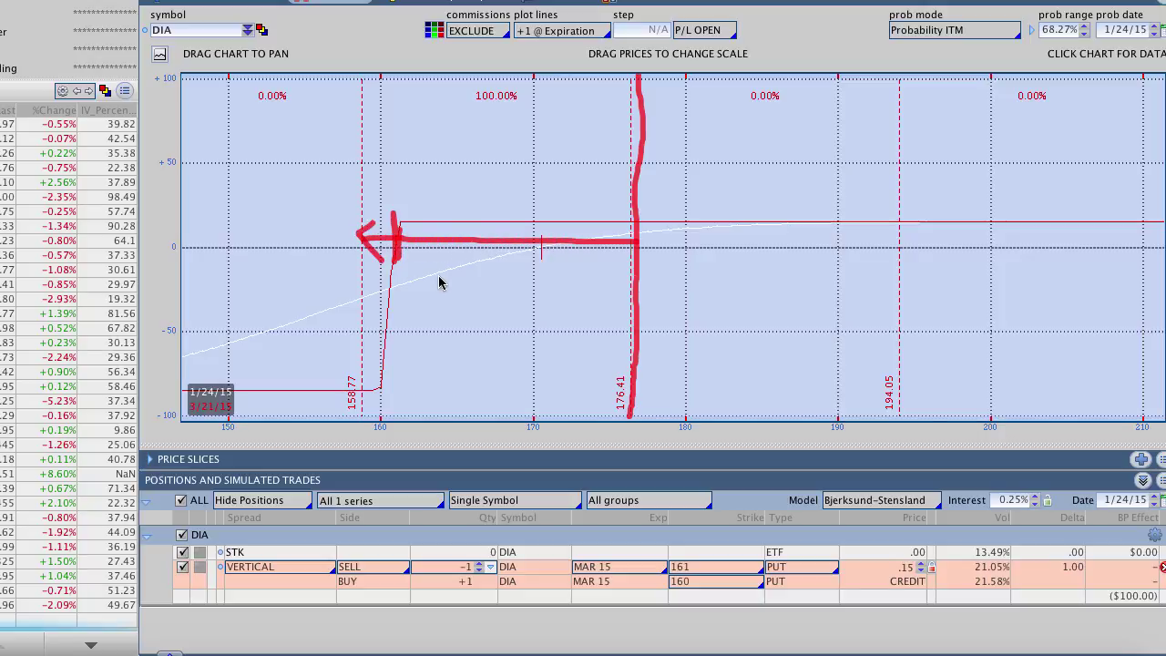
key(Escape)
drag(441, 285, 290, 259)
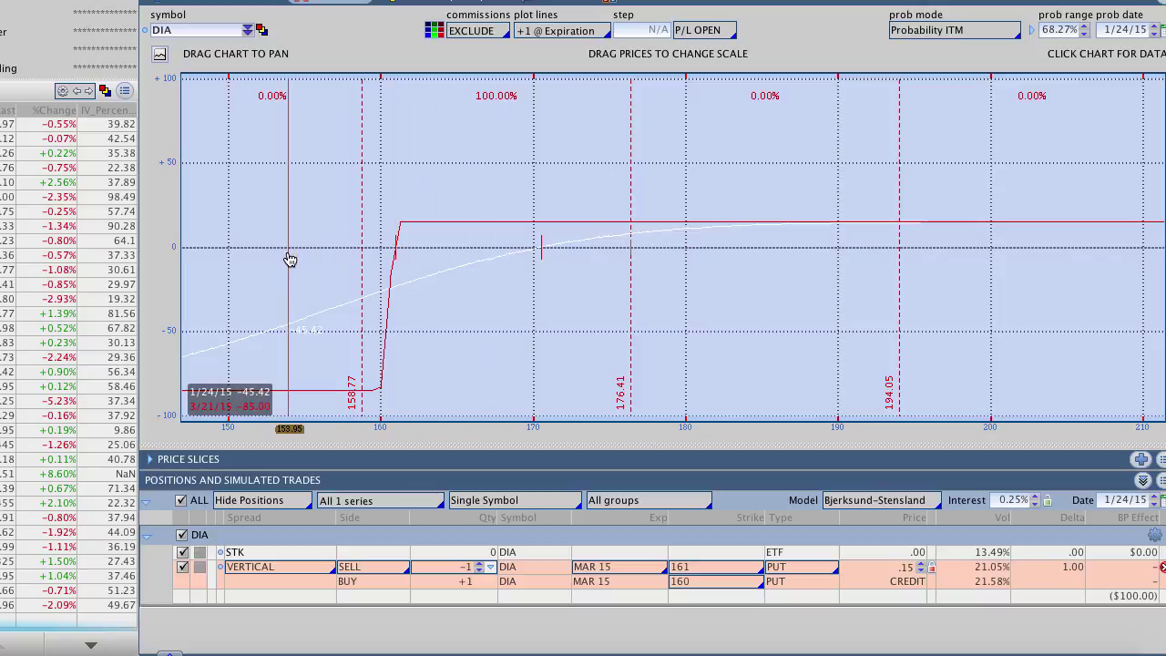
drag(290, 258, 314, 118)
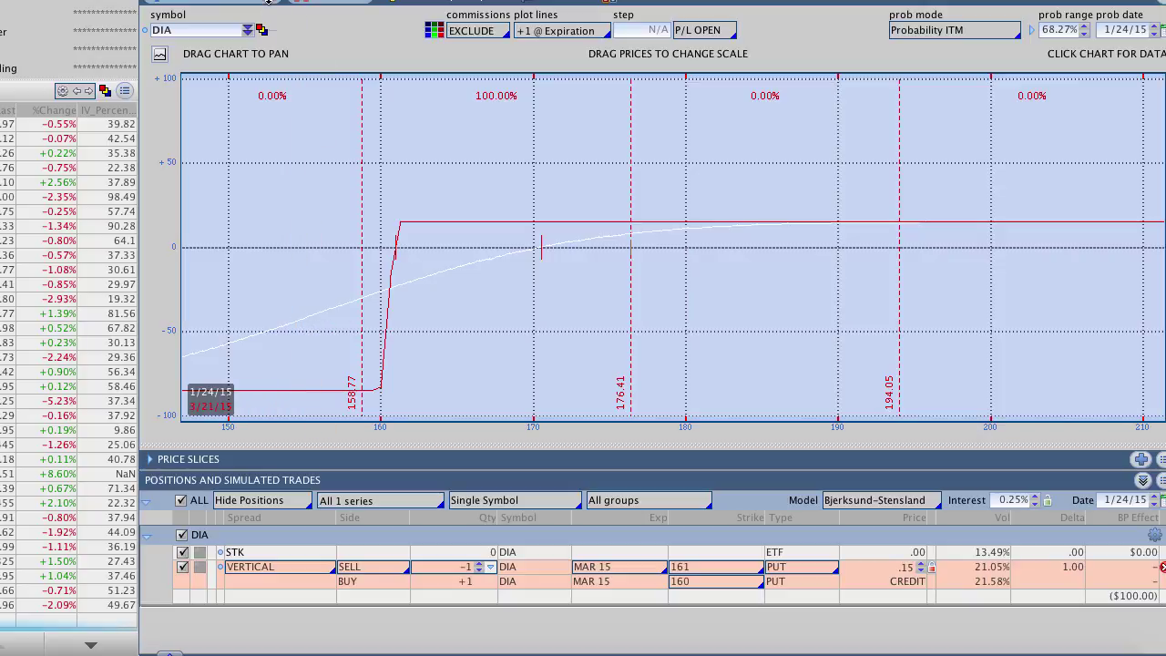
click(270, 2)
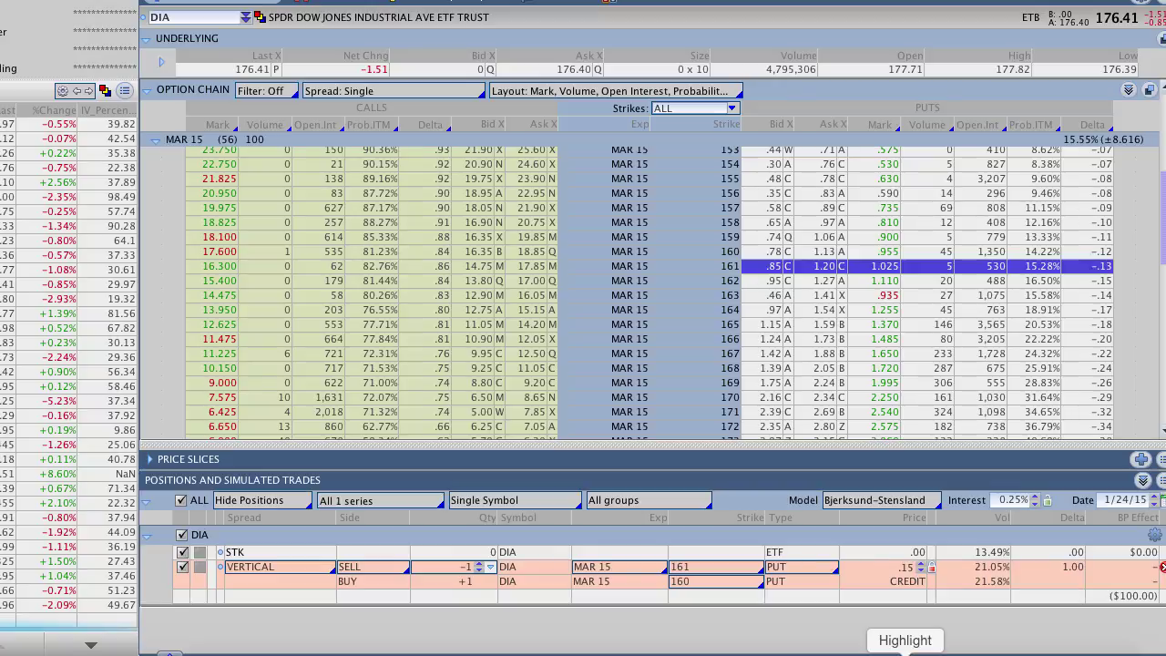
Mark the 161 put's delta and 15.28% Prob.ITM, then locate the matching 183 call at 15.12%
mouse_move(1114, 248)
mouse_down()
mouse_move(1066, 278)
mouse_move(1130, 273)
mouse_move(1114, 250)
mouse_up()
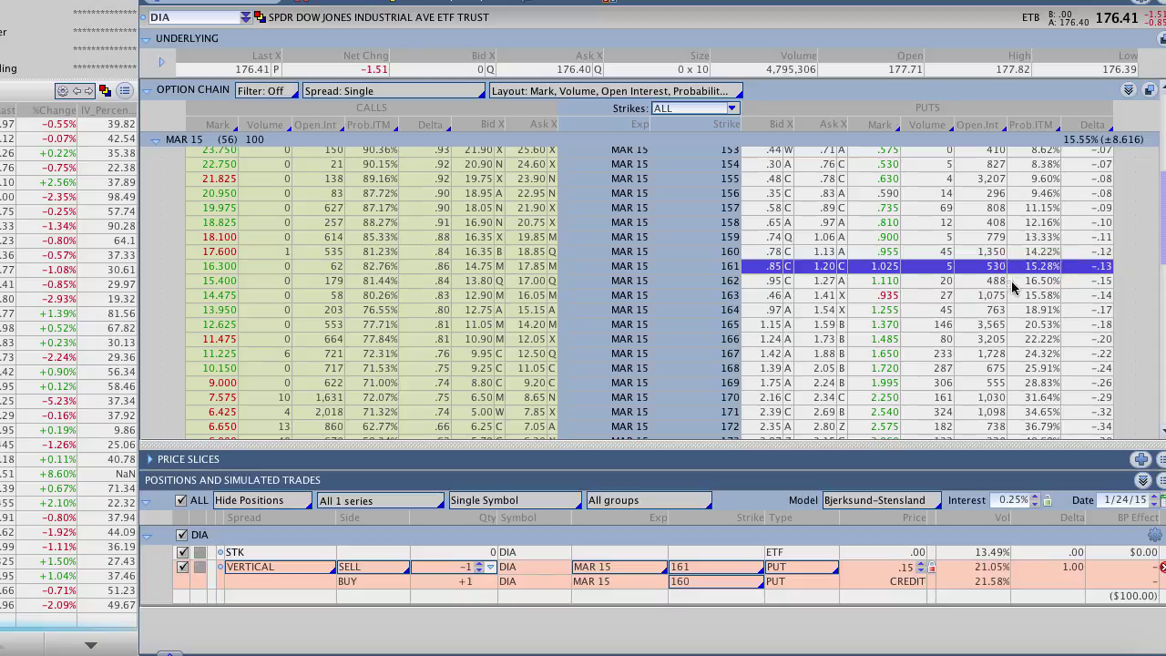
drag(1066, 287, 1068, 290)
scroll(695, 339, down, 2)
scroll(694, 341, down, 10)
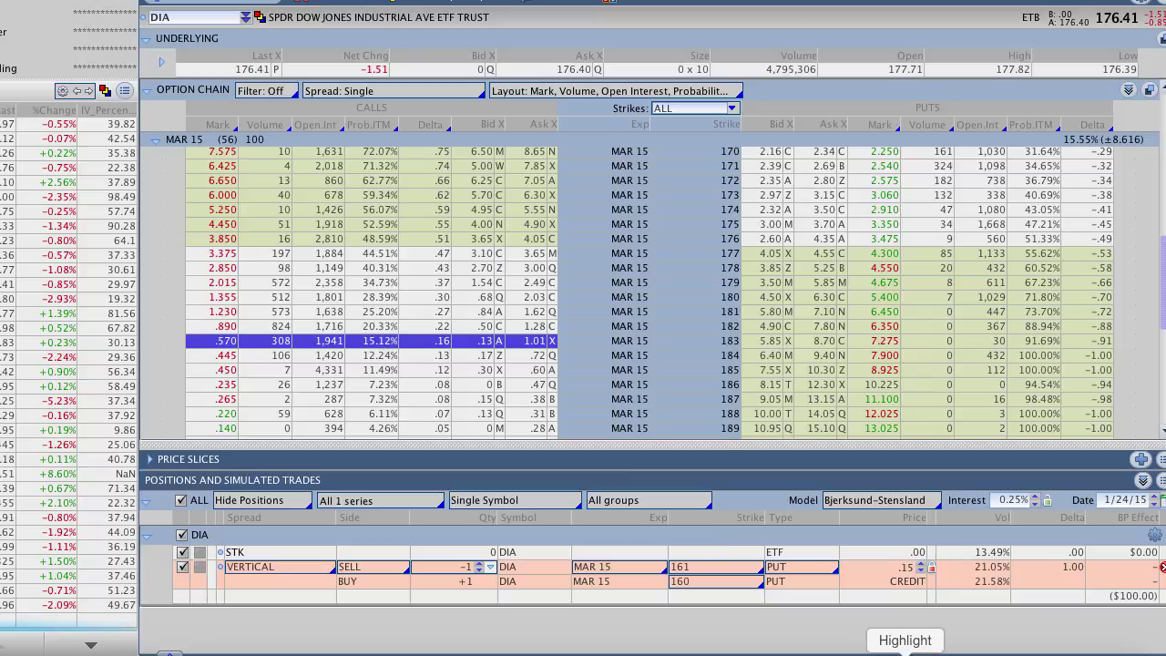
mouse_move(402, 326)
mouse_down()
mouse_move(348, 350)
mouse_move(374, 373)
mouse_move(418, 345)
mouse_move(395, 325)
mouse_up()
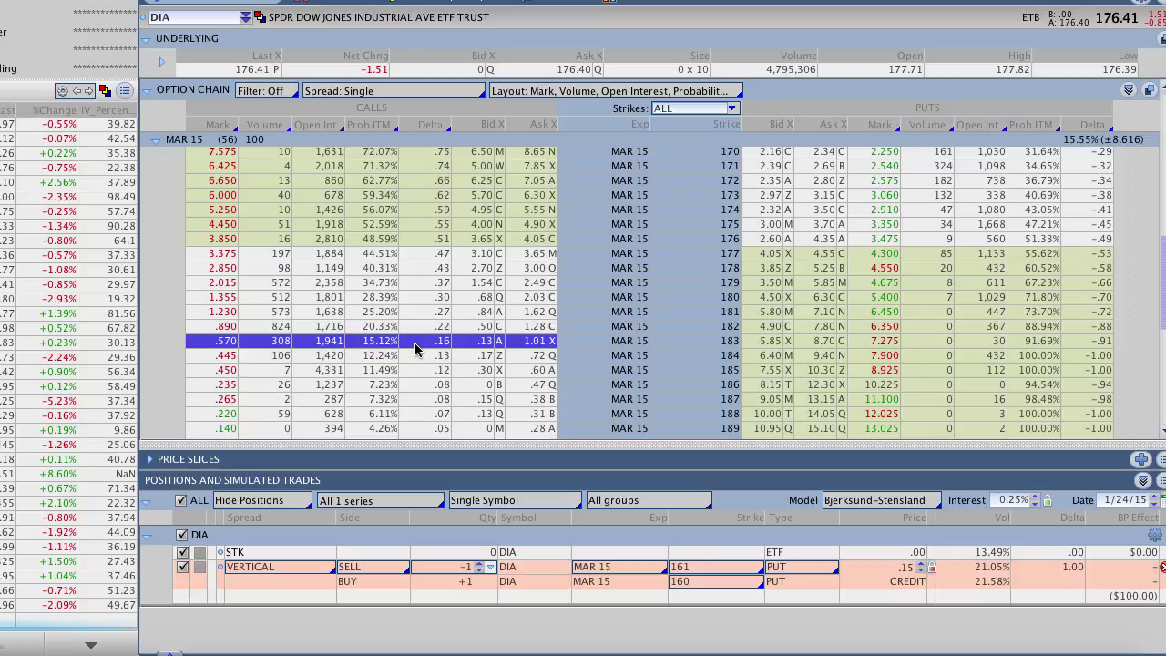
right_click(484, 346)
Add a short 183/184 MAR 15 call vertical and mark its .12 credit
mouse_move(558, 372)
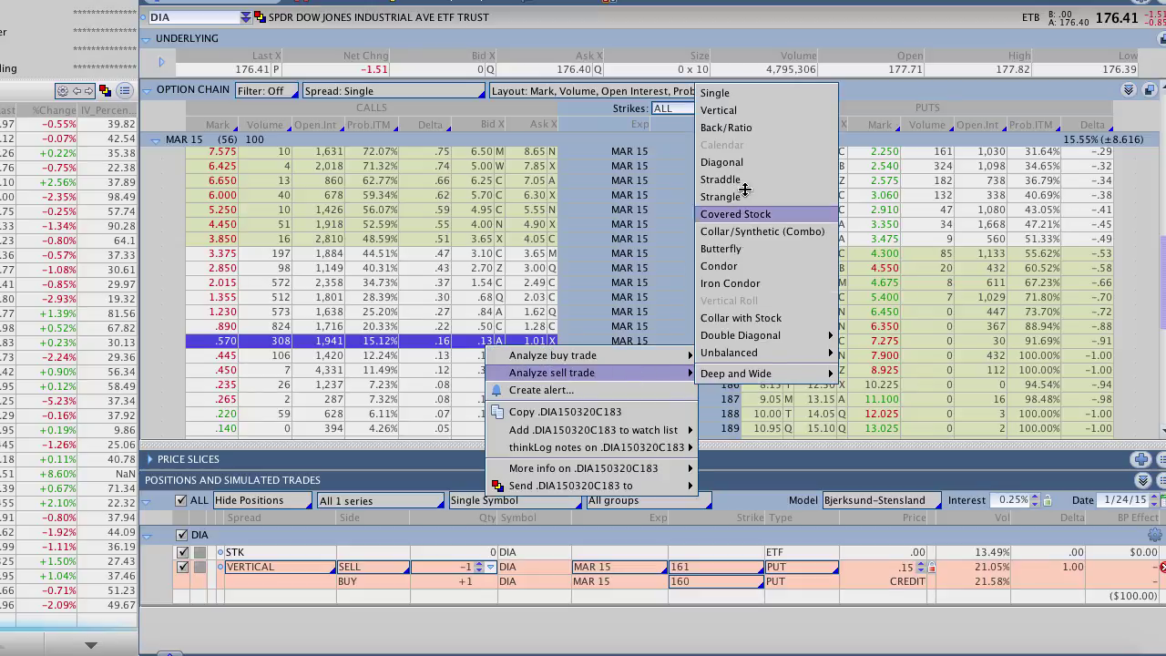
click(745, 109)
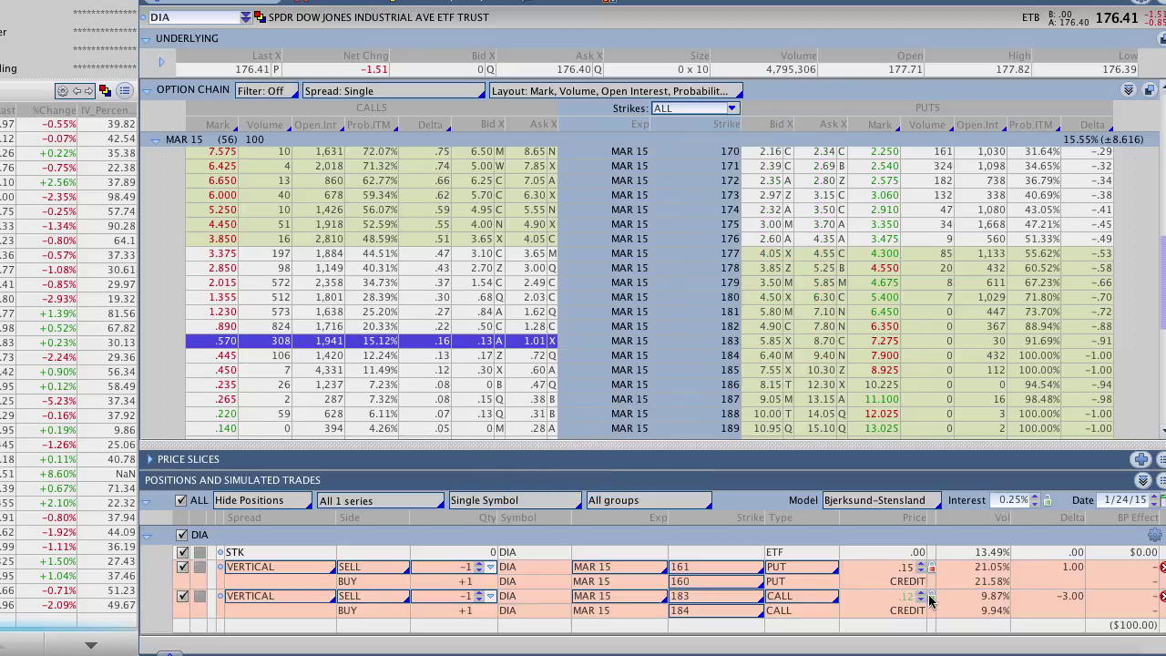
mouse_move(947, 595)
mouse_down()
mouse_move(917, 588)
mouse_move(889, 621)
mouse_move(953, 603)
mouse_move(924, 583)
mouse_up()
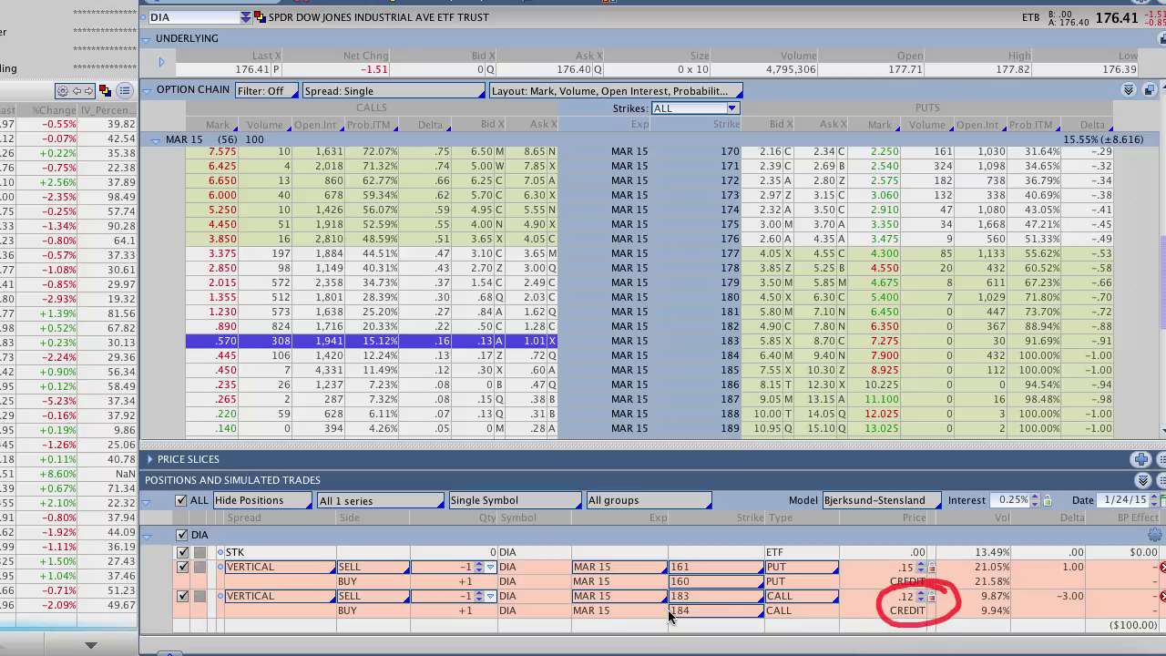
Highlight the 161/160 put and 183 call strikes and matching quantities, then show the combined risk profile
mouse_move(692, 566)
mouse_down()
mouse_move(708, 604)
mouse_move(693, 612)
mouse_up()
click(694, 596)
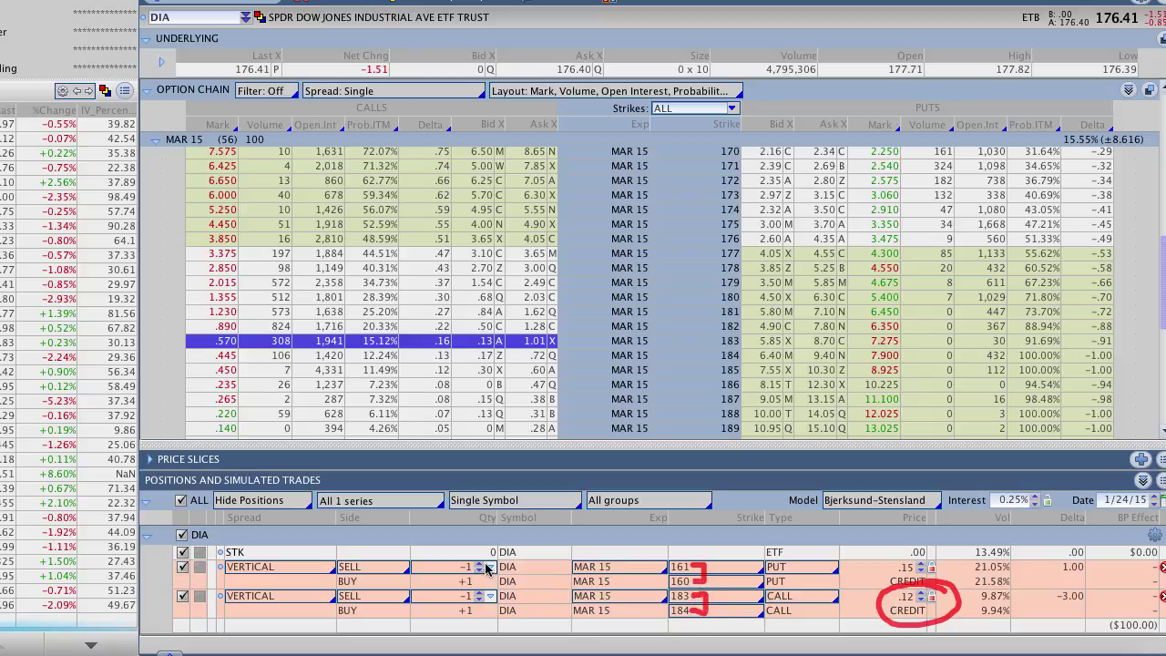
mouse_move(481, 550)
mouse_down()
mouse_move(437, 593)
mouse_move(489, 598)
mouse_move(470, 547)
mouse_up()
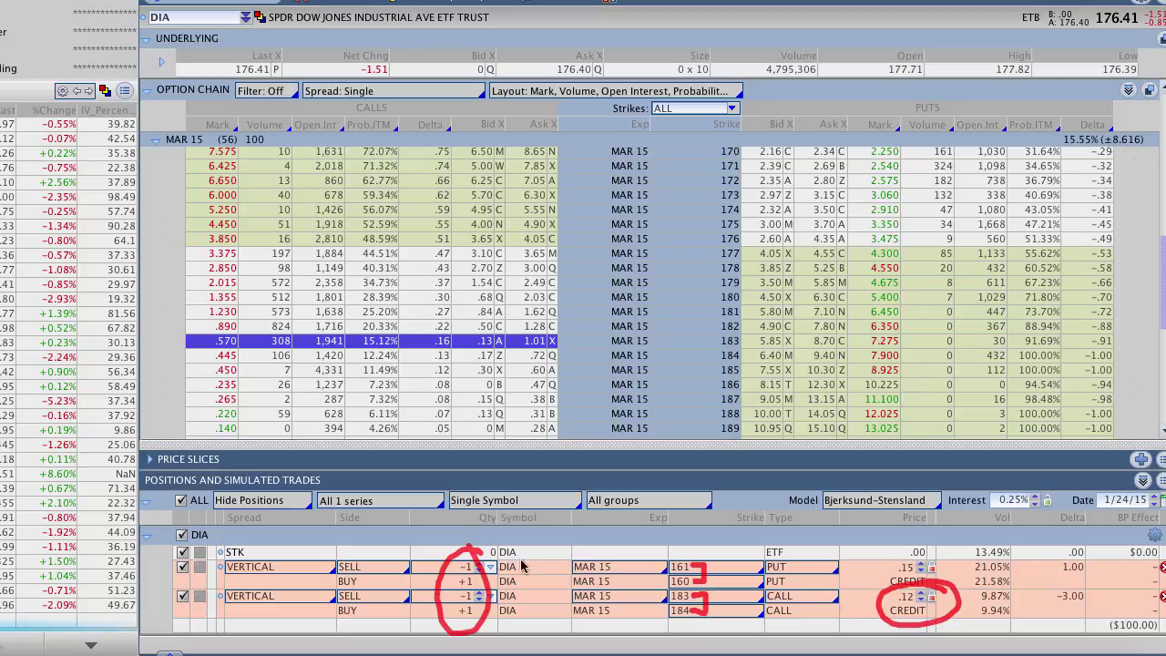
key(Escape)
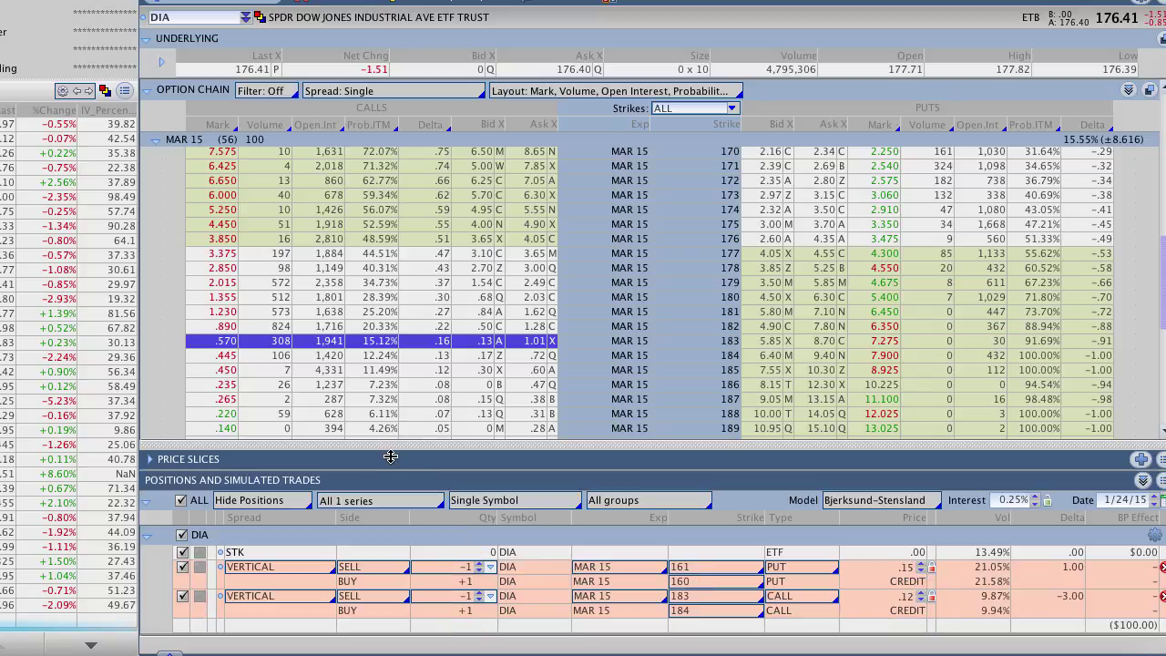
click(334, 6)
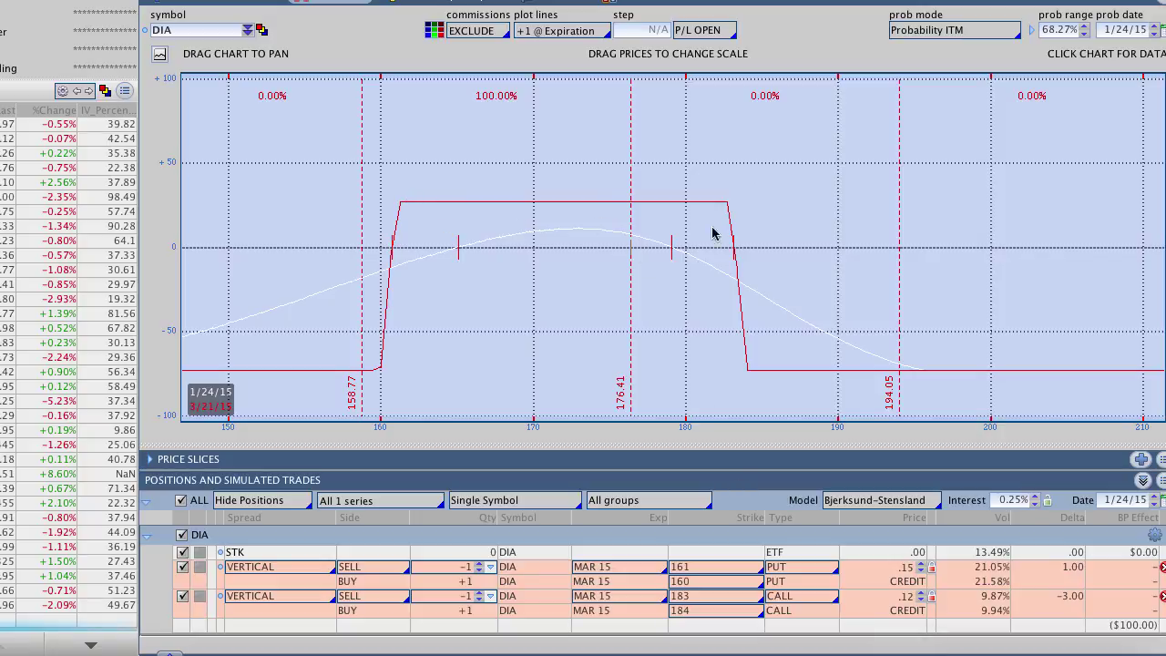
Draw arrows over the iron condor's profit zone and upper price range
drag(808, 111, 840, 238)
mouse_move(820, 198)
mouse_down()
mouse_move(841, 241)
mouse_move(867, 207)
mouse_up()
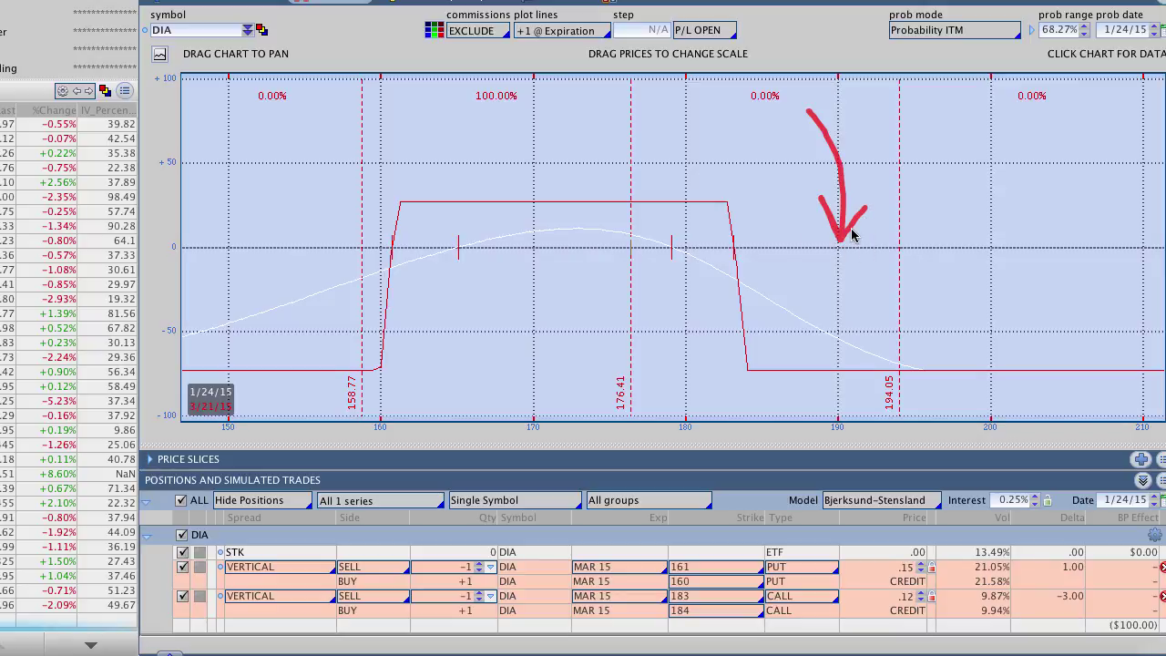
mouse_move(628, 179)
mouse_down()
mouse_move(474, 173)
mouse_move(526, 204)
mouse_up()
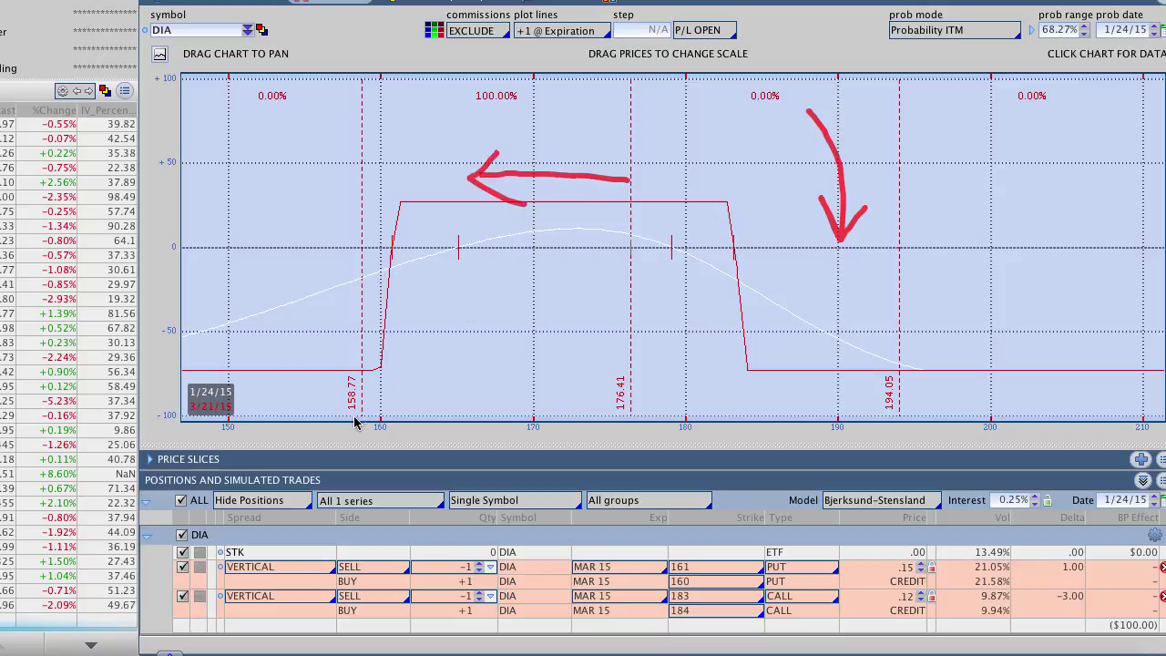
Mark the loss areas near 158.77 and 190, link both spreads' credits, and return to Keynote
mouse_move(335, 446)
mouse_down()
mouse_move(343, 371)
mouse_move(362, 407)
mouse_up()
mouse_move(268, 438)
mouse_down()
mouse_move(276, 372)
mouse_move(293, 403)
mouse_up()
mouse_move(825, 442)
mouse_down()
mouse_move(827, 376)
mouse_move(842, 396)
mouse_up()
mouse_move(869, 442)
mouse_down()
mouse_move(861, 381)
mouse_move(882, 395)
mouse_up()
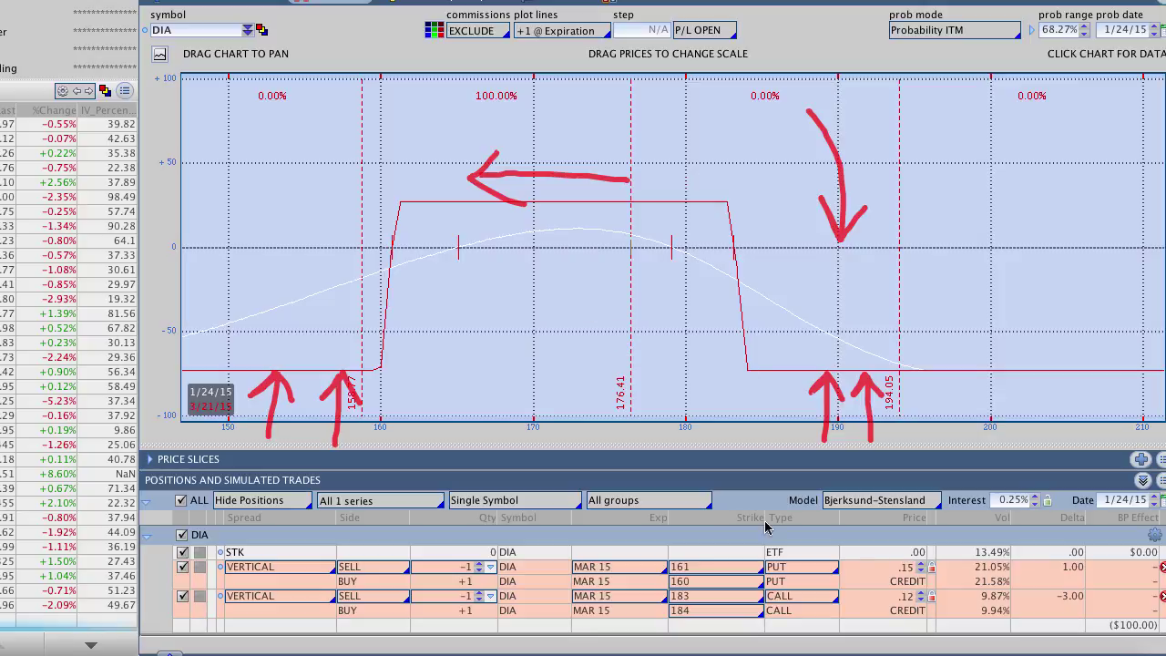
mouse_move(938, 581)
mouse_down()
mouse_move(911, 578)
mouse_move(881, 618)
mouse_move(948, 605)
mouse_move(937, 589)
mouse_up()
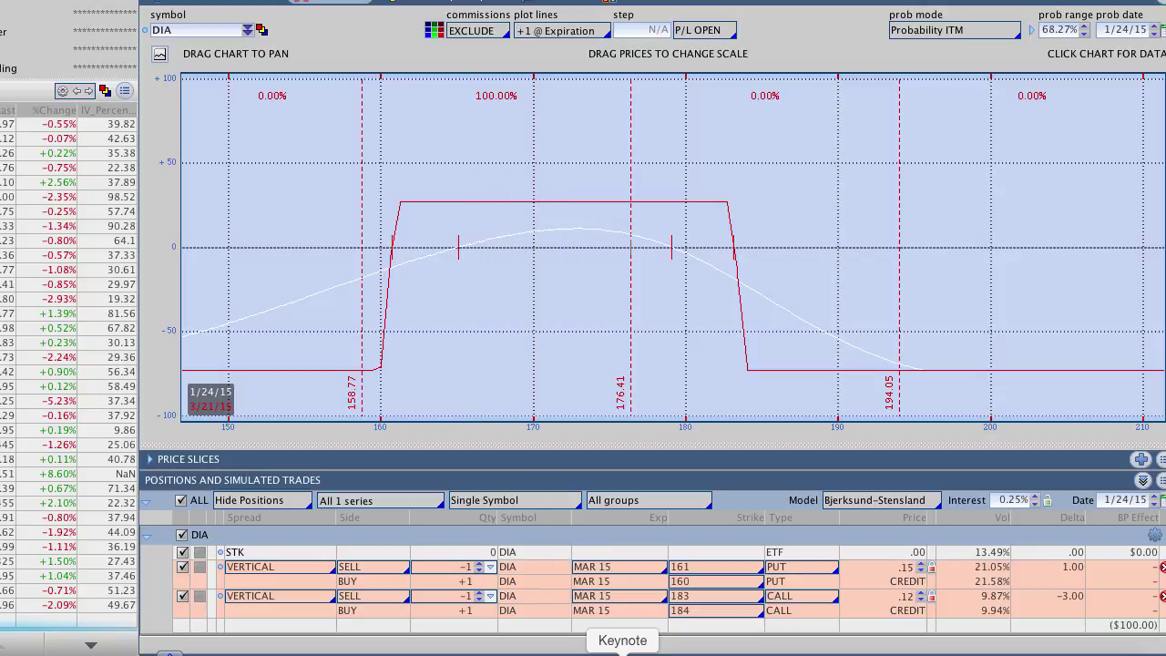
click(622, 653)
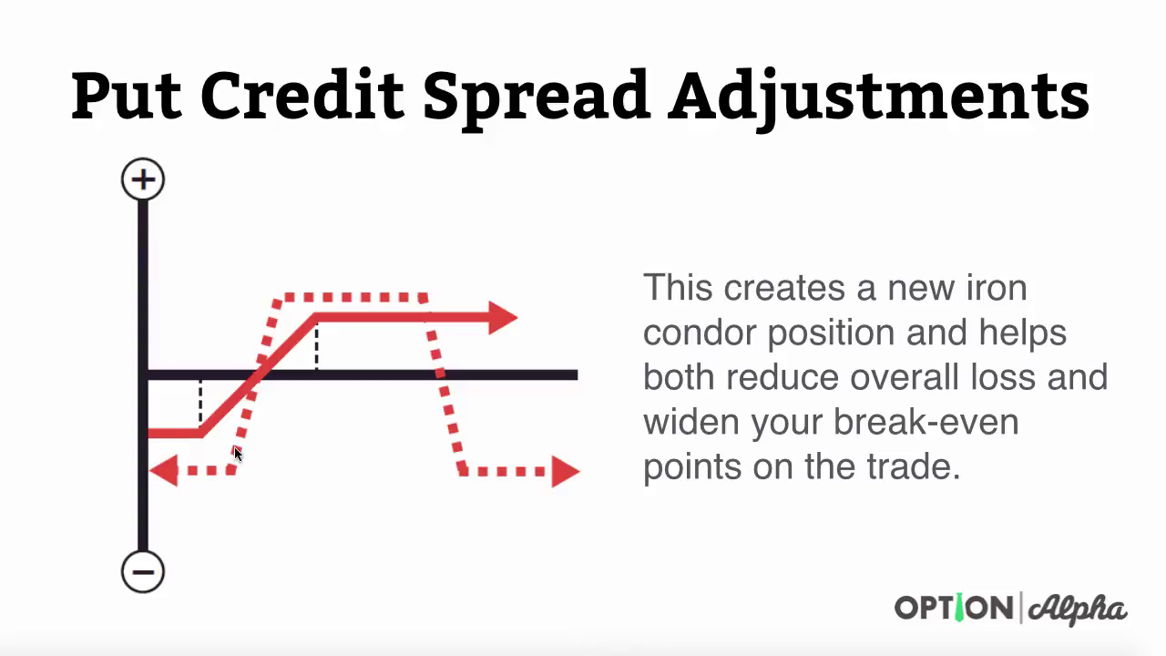